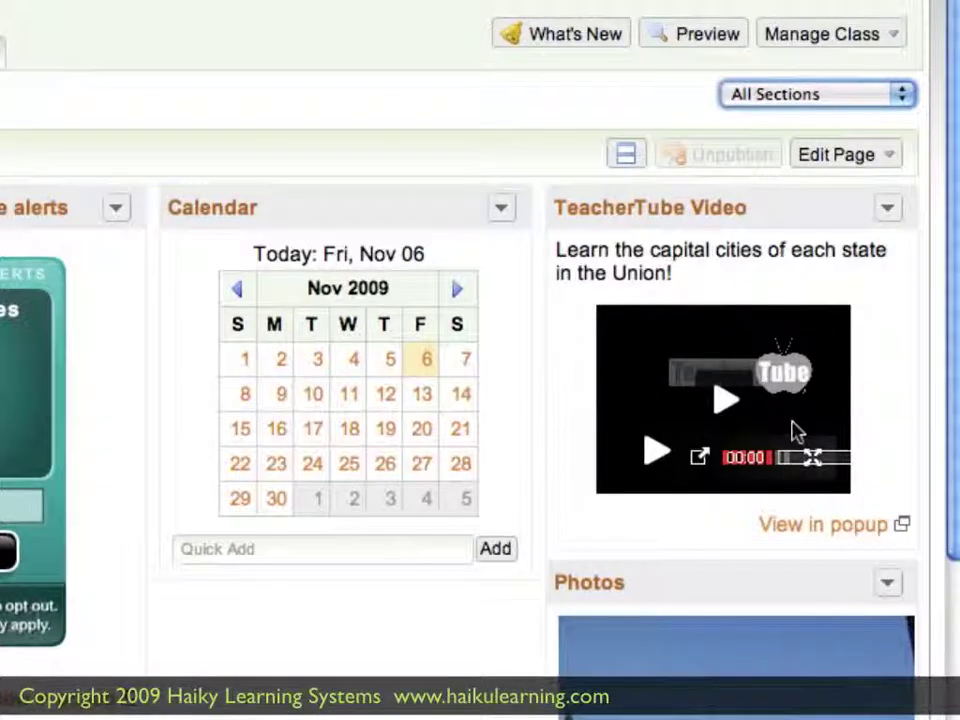
Step: Briefly play the existing TeacherTube video, then start a new content block using Embed the Web
left_click(727, 408)
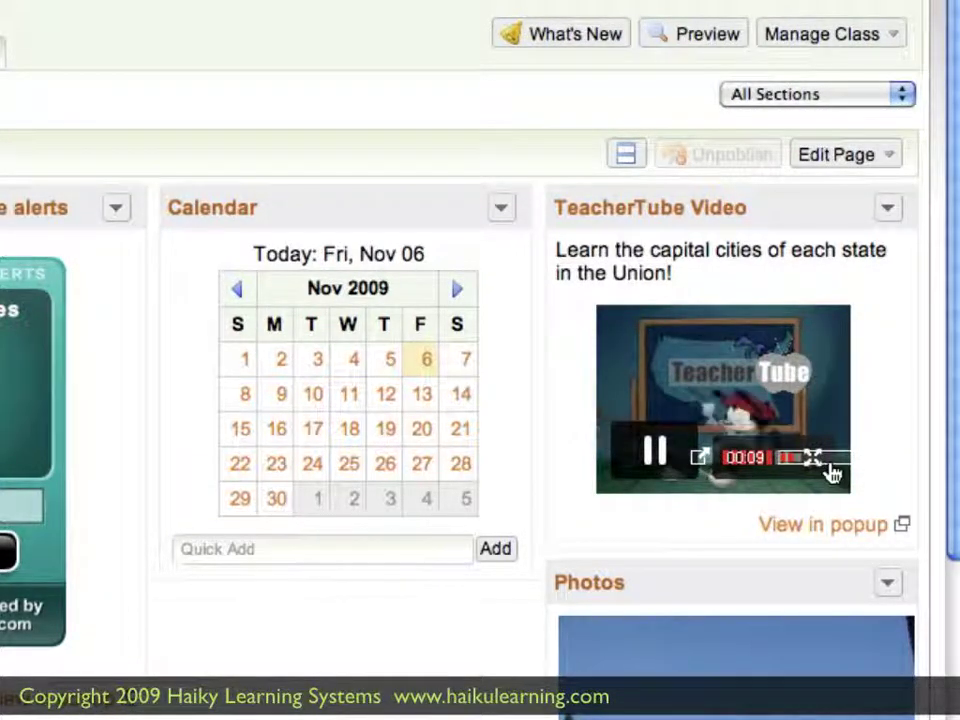
left_click(664, 457)
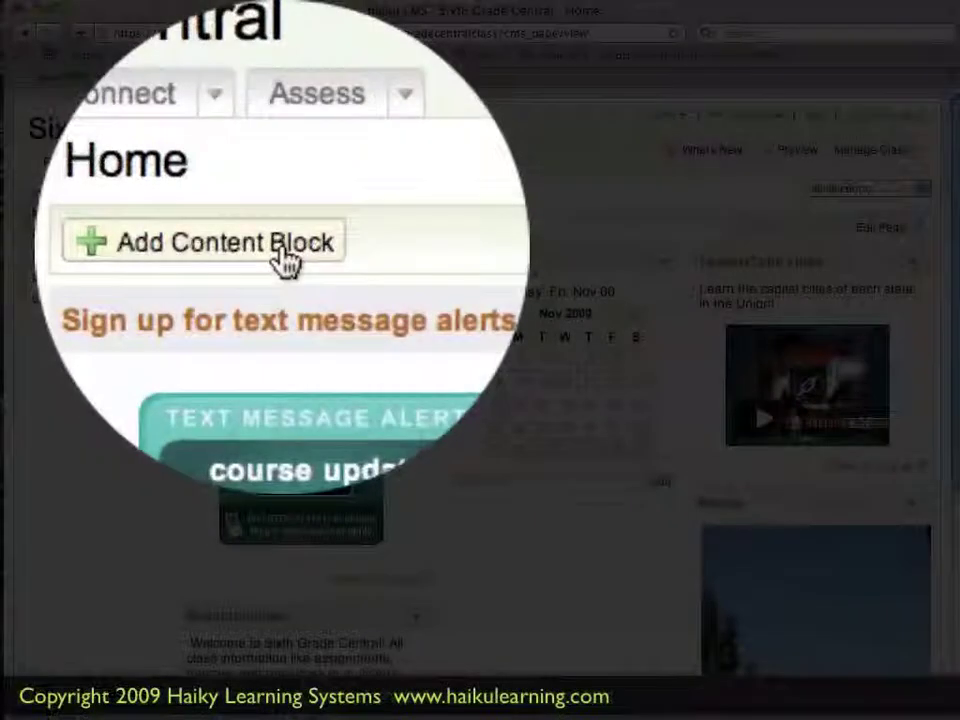
left_click(283, 233)
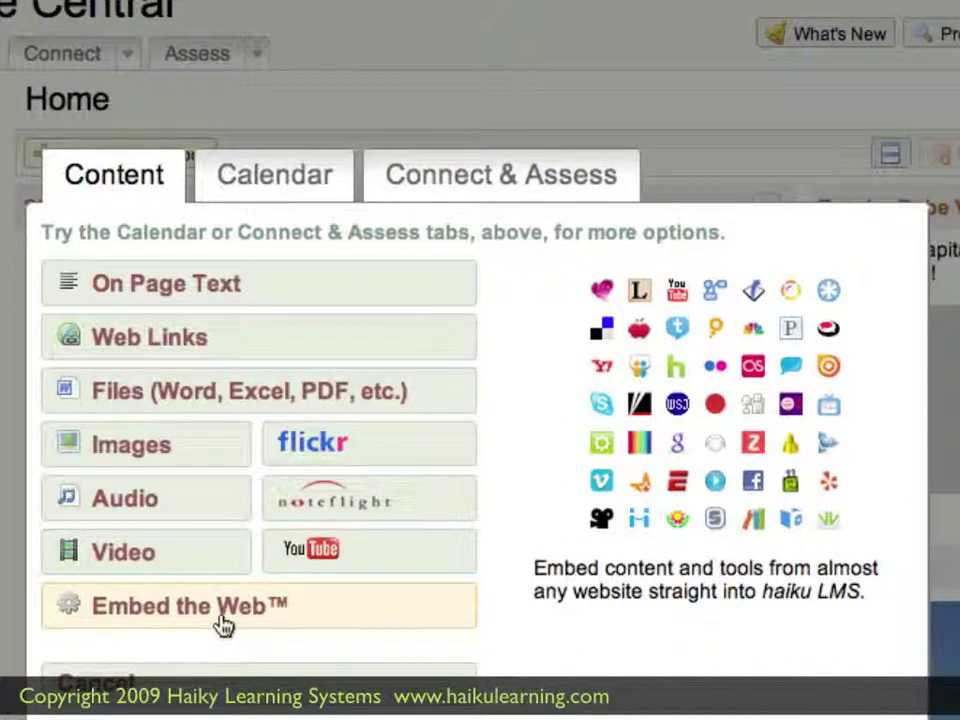
left_click(222, 622)
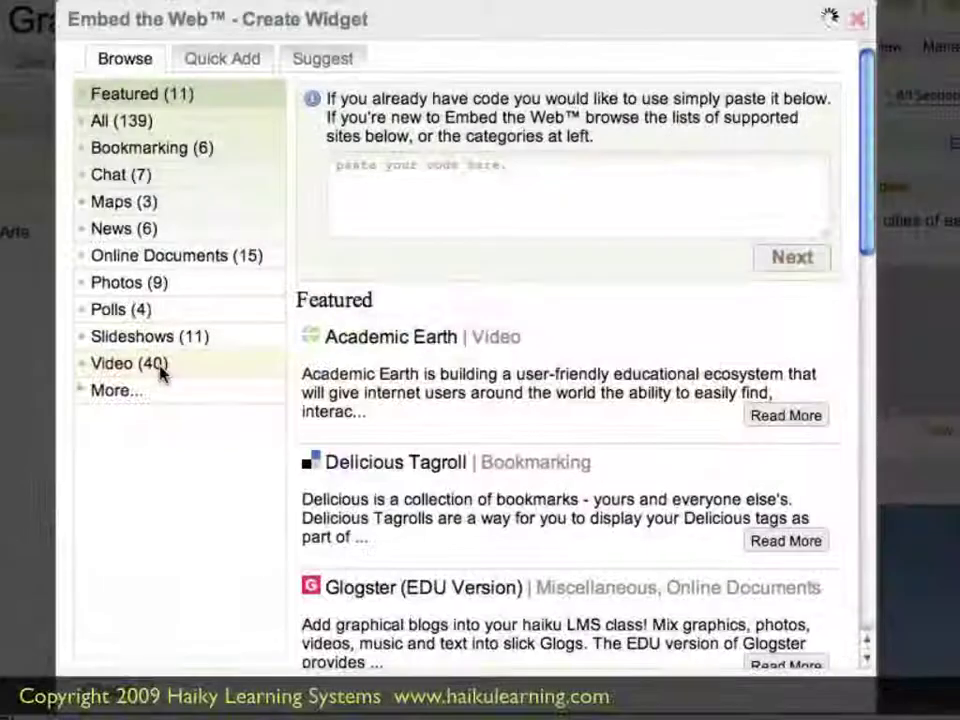
Step: Filter the catalog to Video (40) and read the TeacherTube Video widget's description
left_click(380, 280)
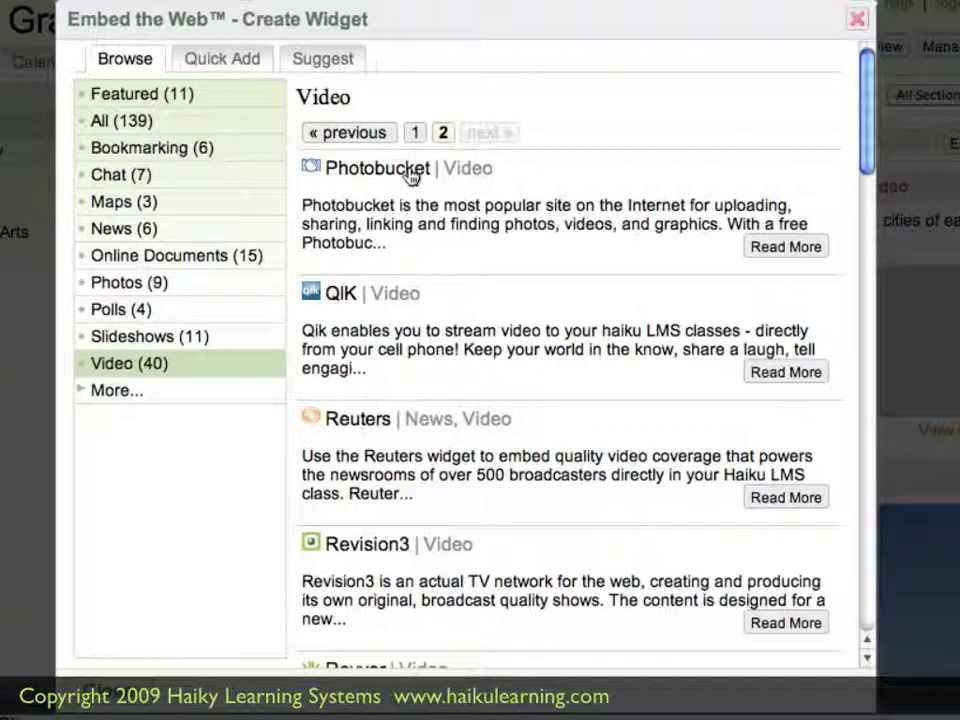
scroll(427, 254, "down", 10)
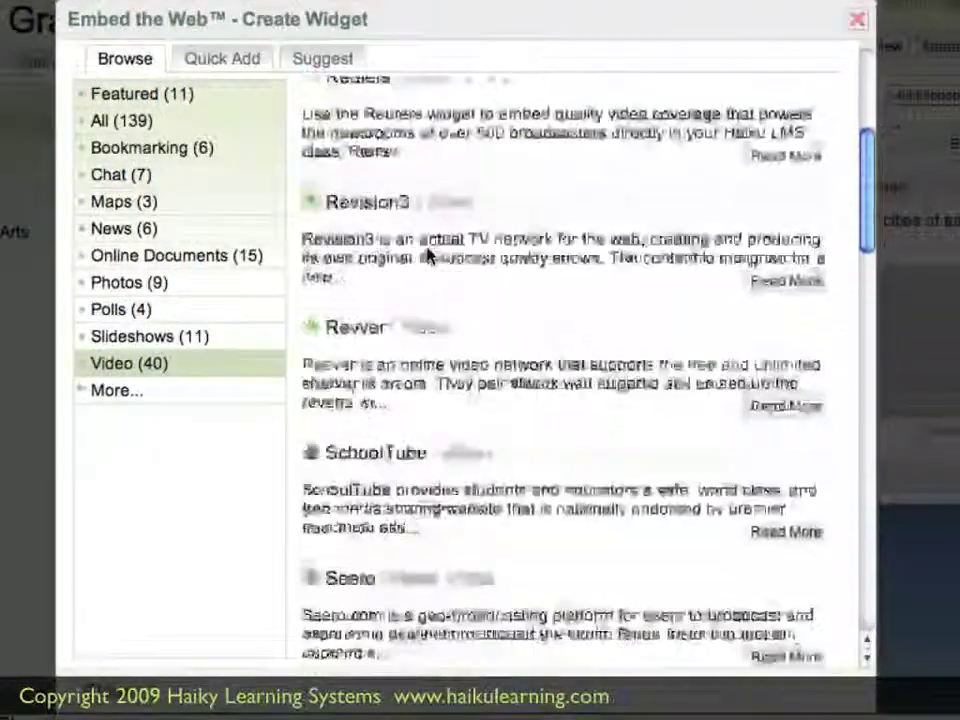
scroll(427, 254, "down", 4)
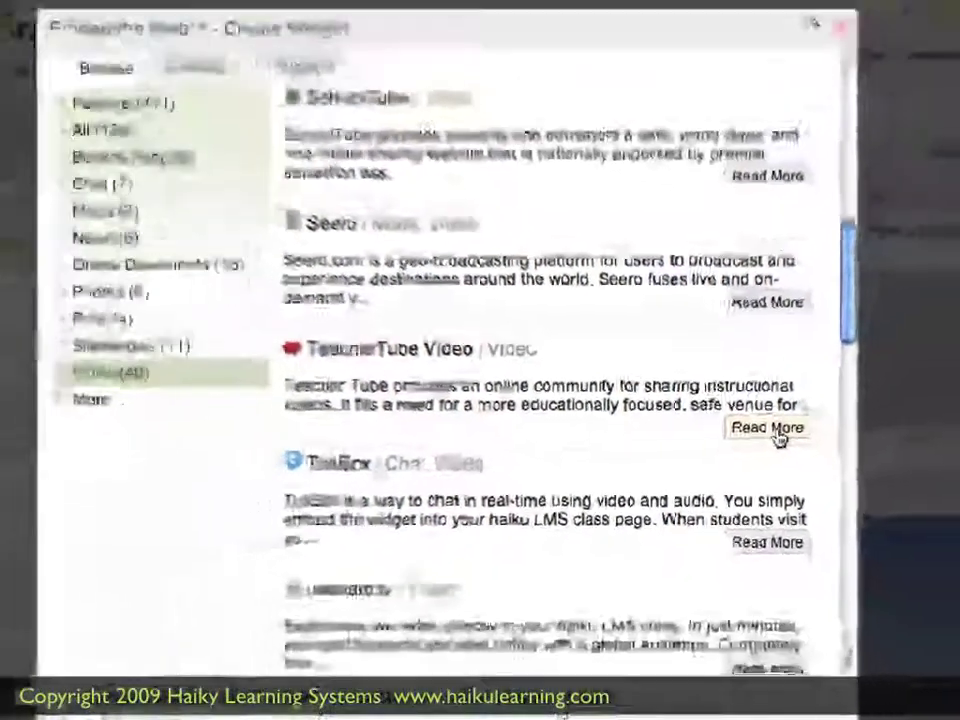
left_click(838, 402)
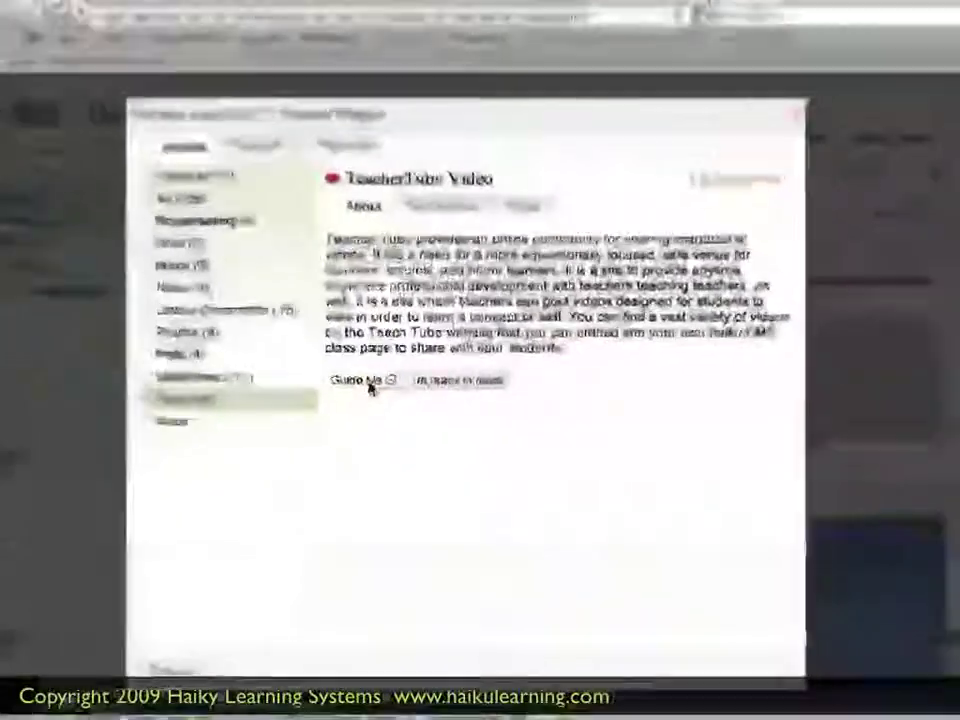
Step: Launch TeacherTube via Guide Me and show its Top Rated Videos list
left_click(335, 366)
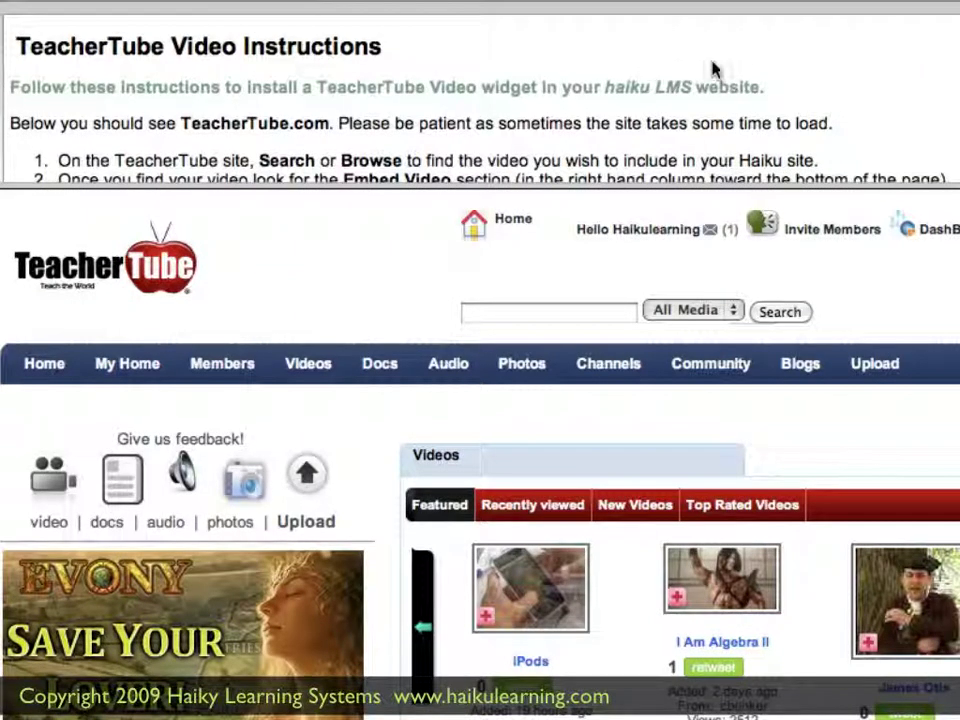
scroll(716, 68, "down", 3)
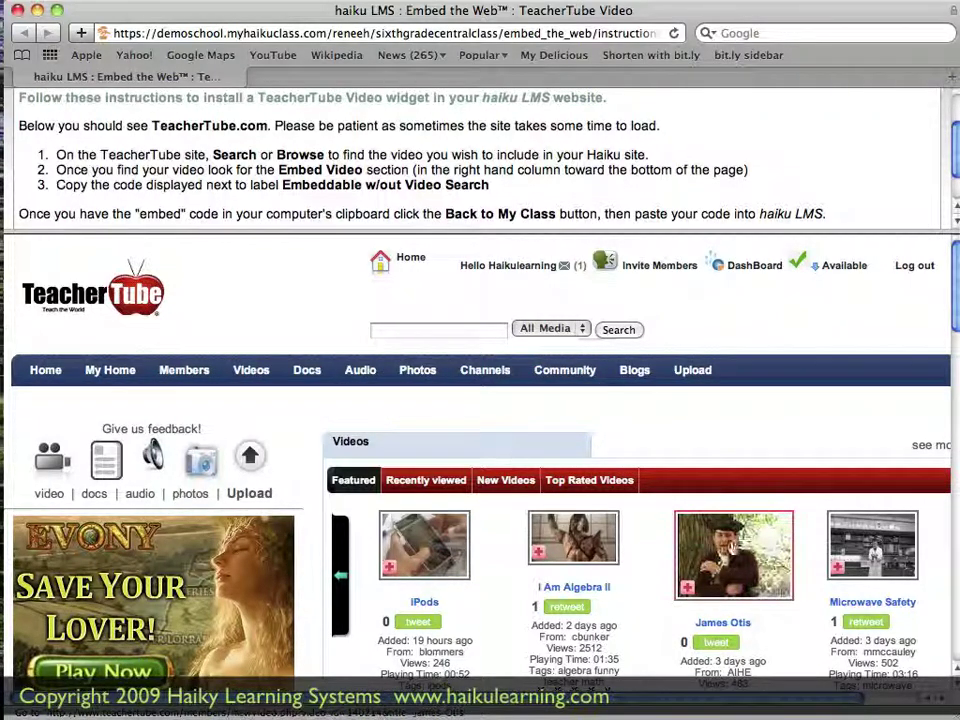
scroll(700, 520, "down", 1)
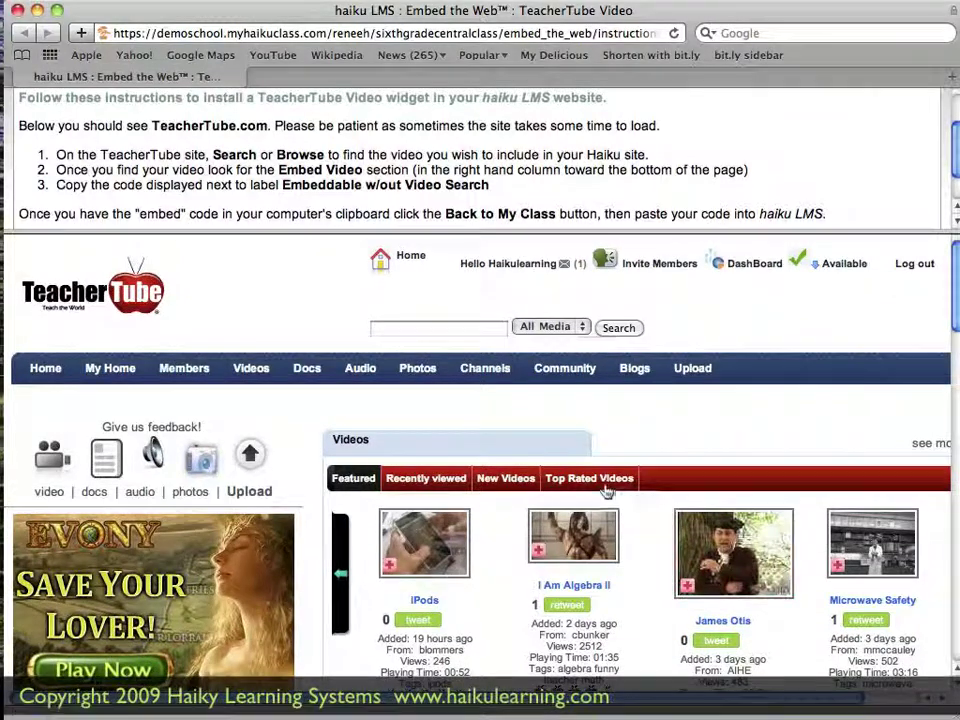
left_click(603, 481)
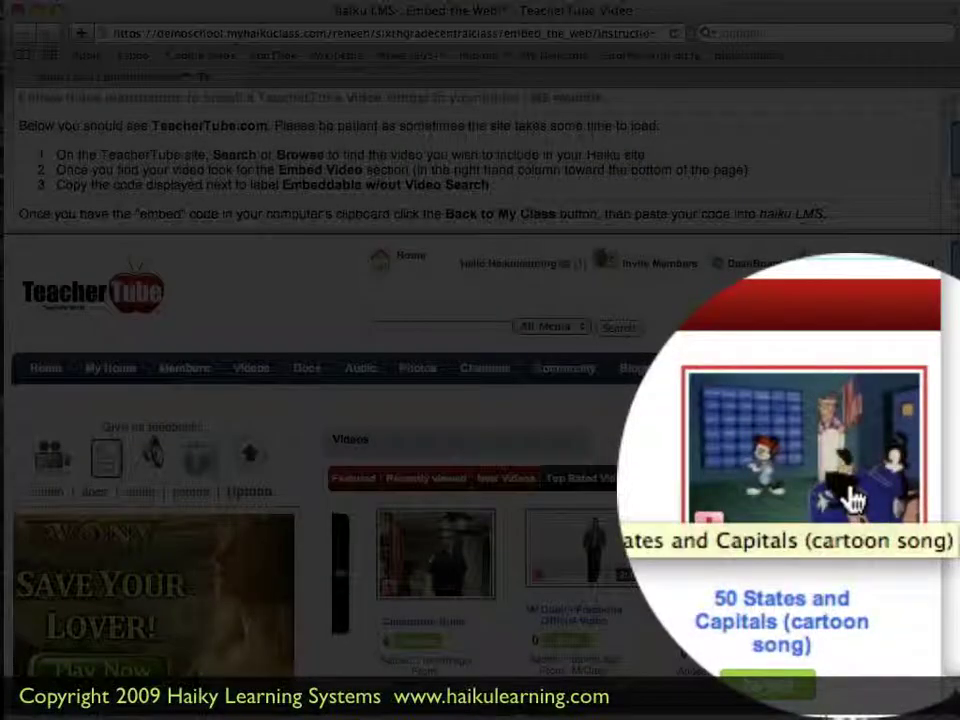
Step: Open the 50 States and Capitals (cartoon song) video and pause it at 00:07
left_click(907, 575)
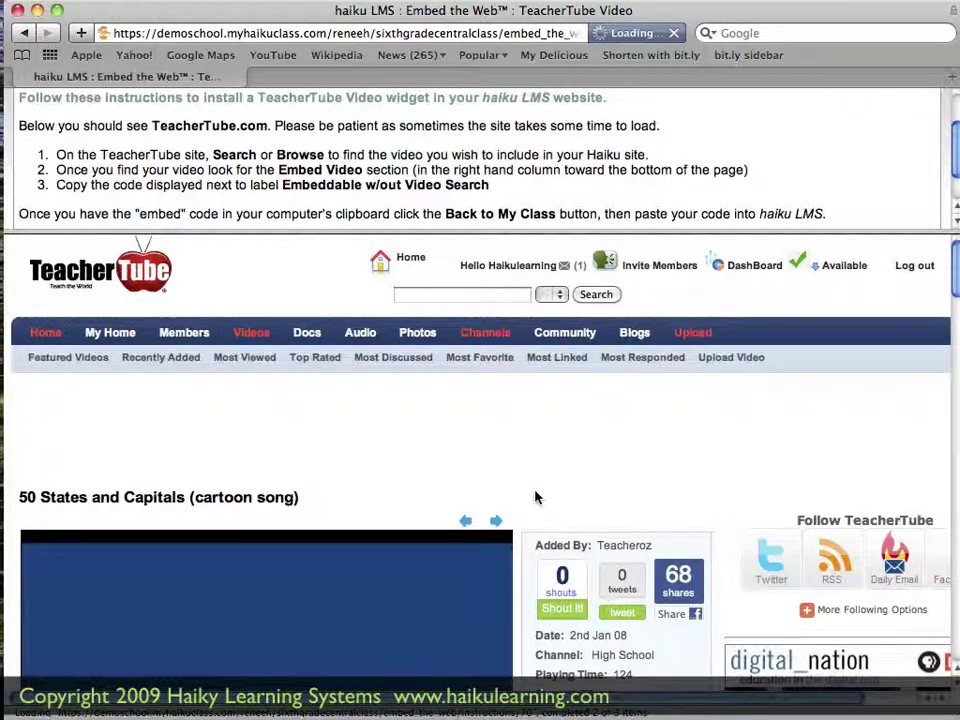
scroll(536, 497, "down", 2)
scroll(536, 497, "down", 3)
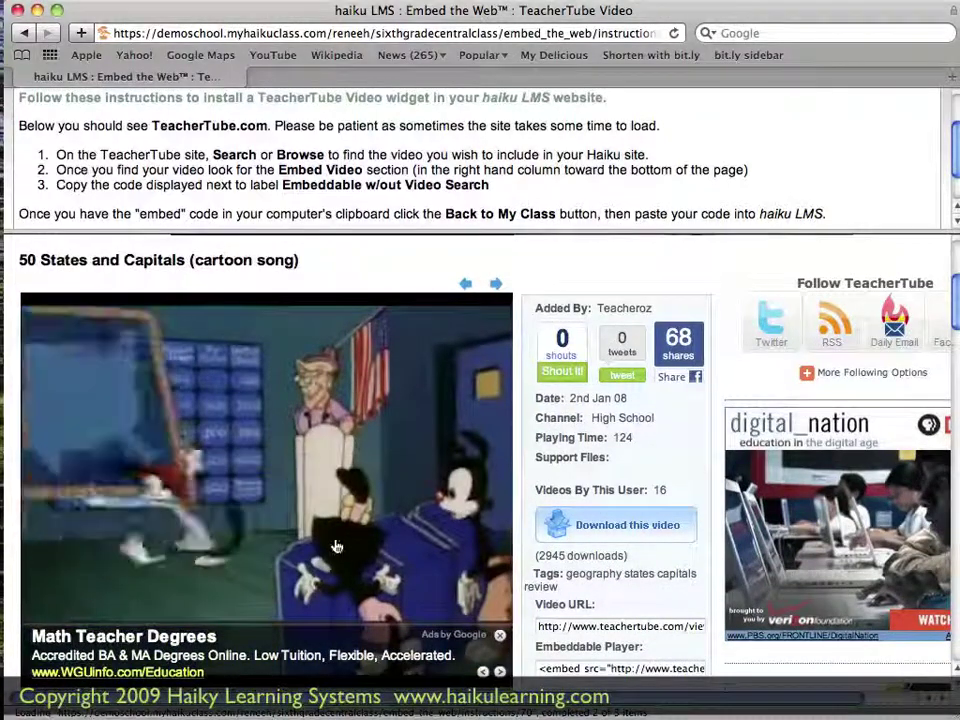
scroll(336, 544, "down", 2)
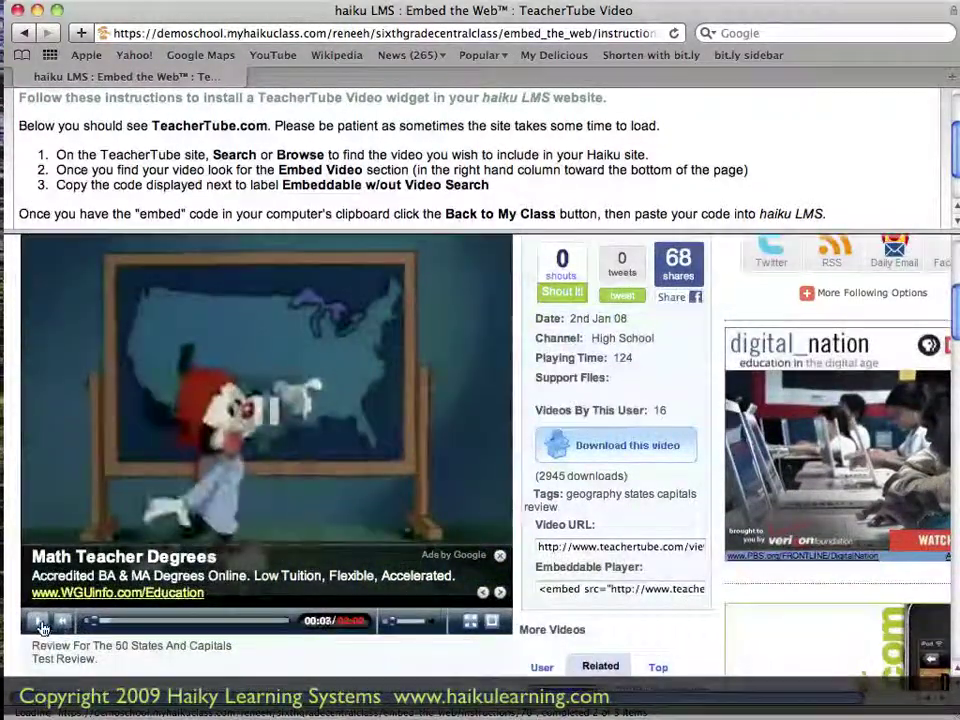
left_click(40, 622)
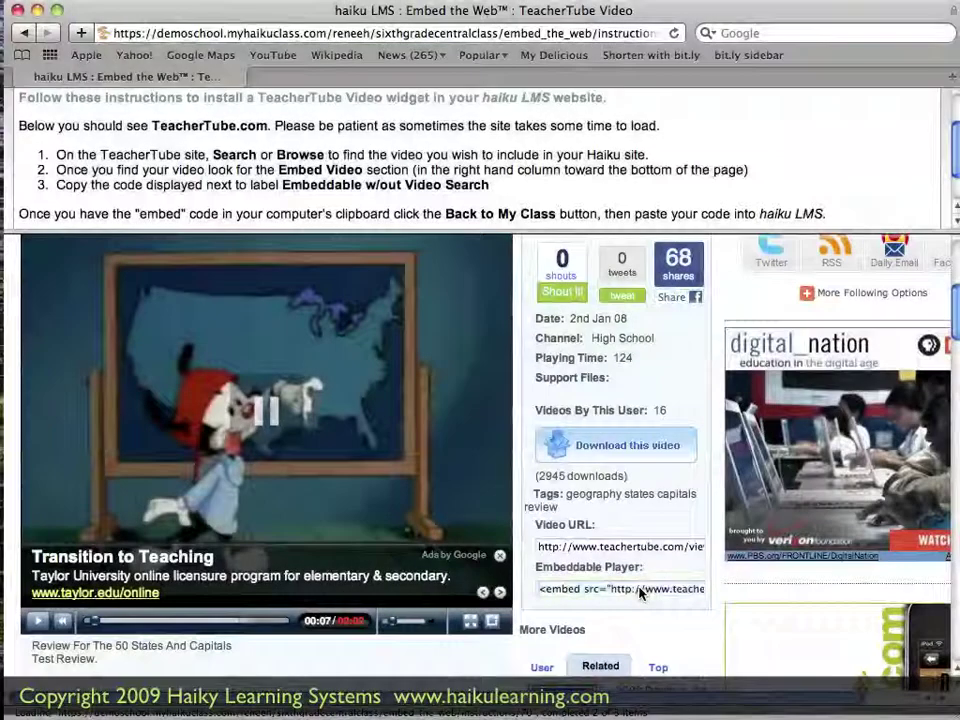
Step: Copy the video's Embeddable Player code to the clipboard and return to the class
left_click(641, 592)
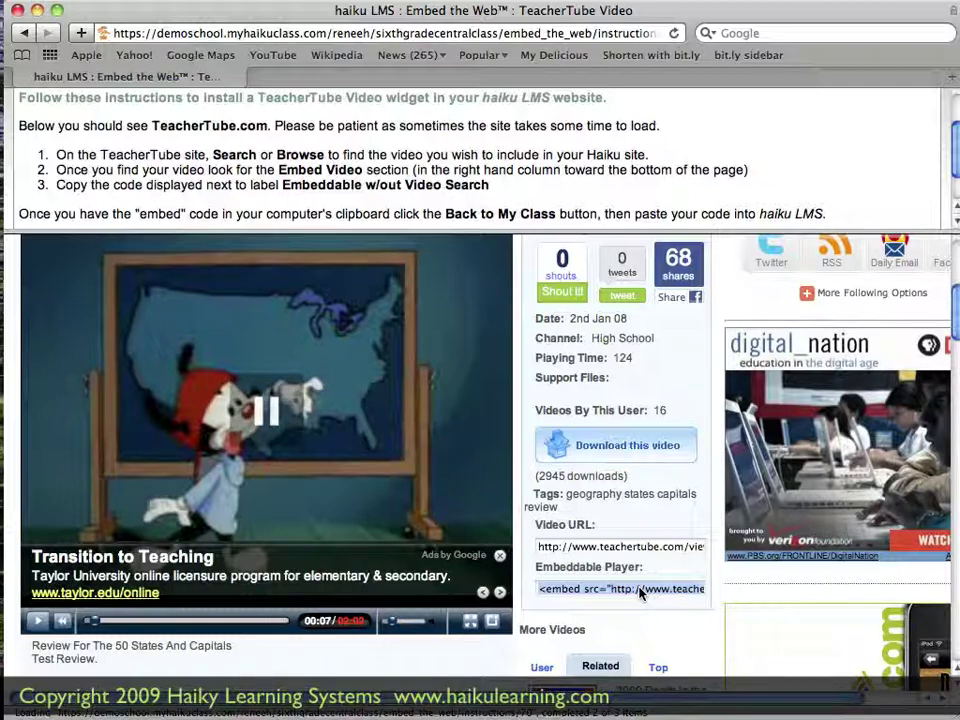
right_click(641, 592)
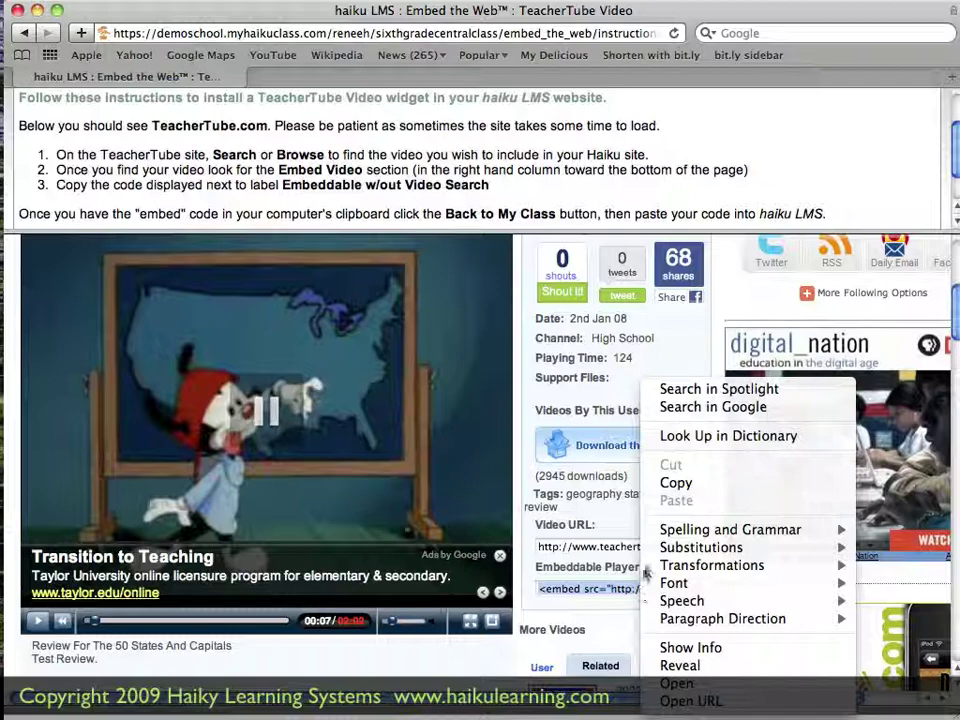
left_click(677, 484)
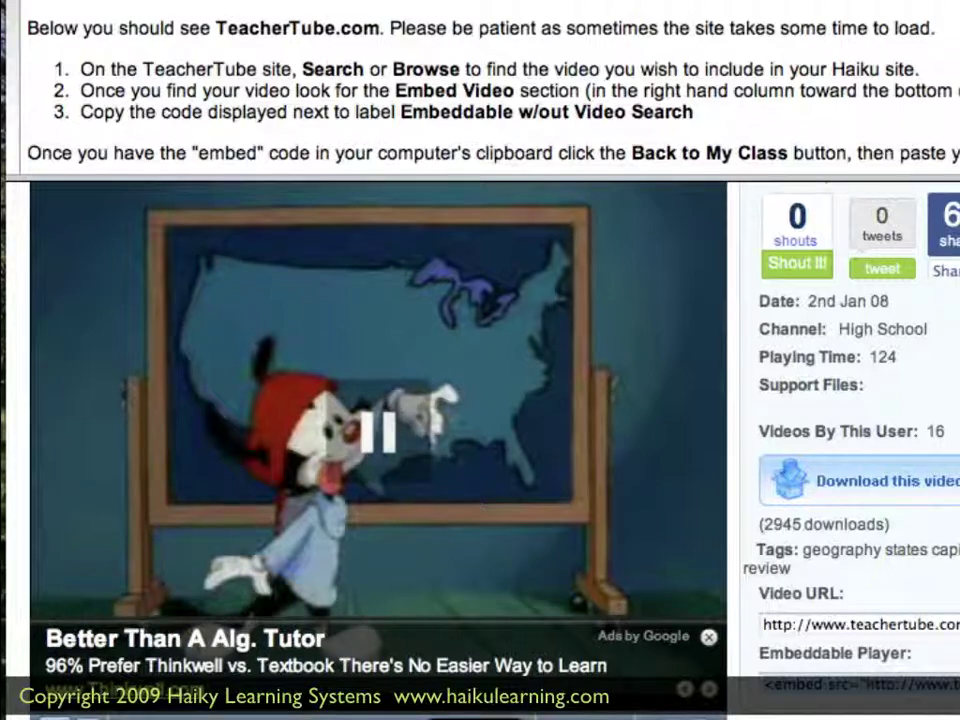
scroll(480, 80, "down", 1)
scroll(765, 90, "down", 1)
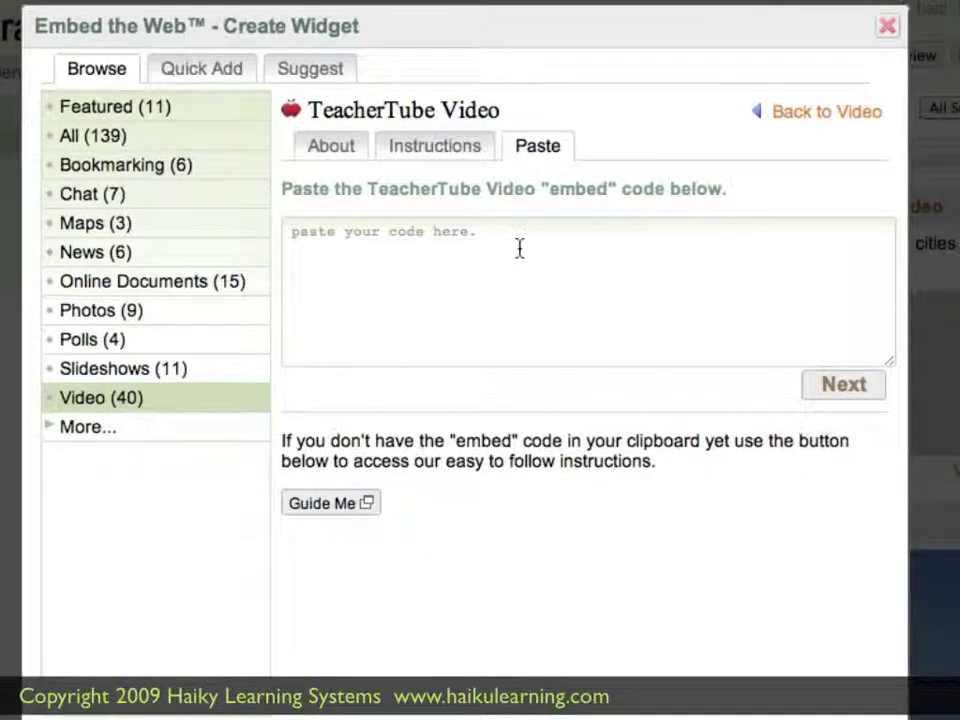
Step: Paste the TeacherTube embed code into the Paste box and proceed to block settings
left_click(521, 247)
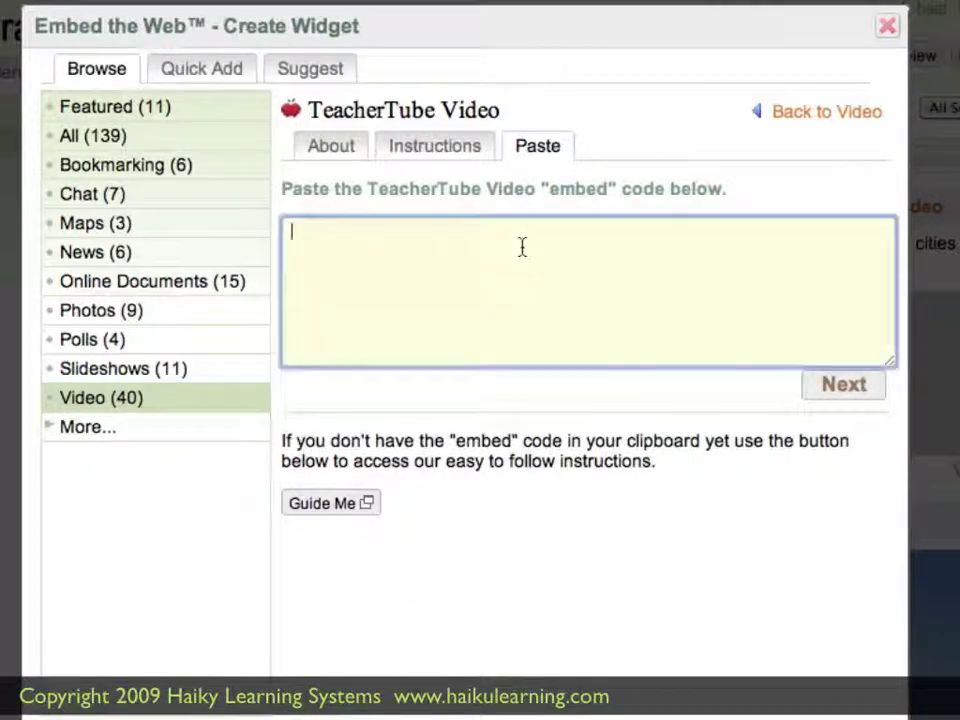
right_click(521, 247)
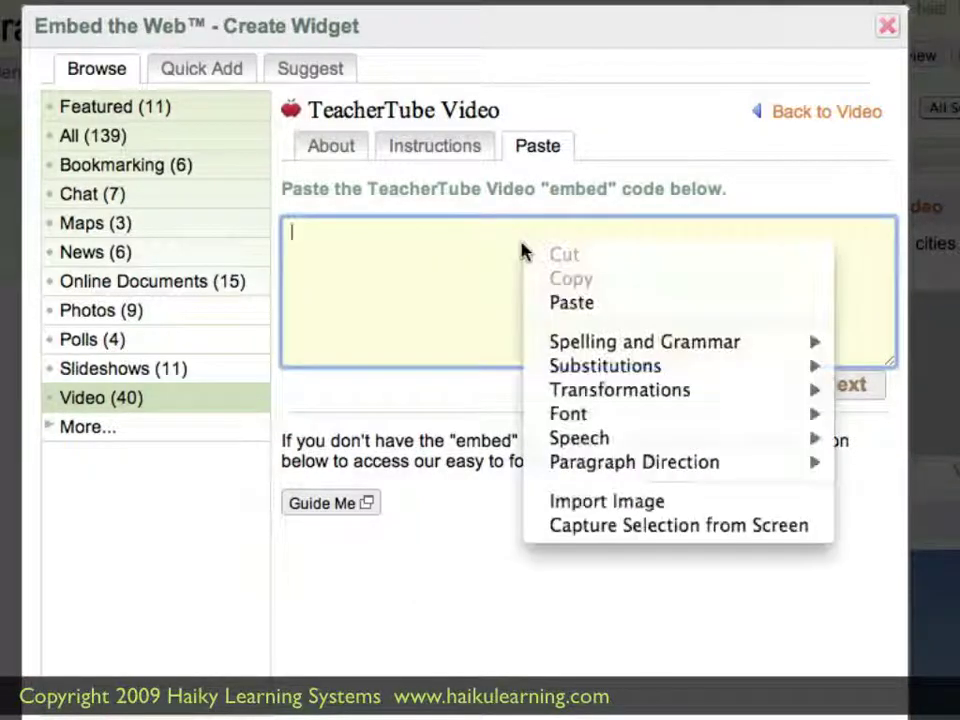
left_click(560, 304)
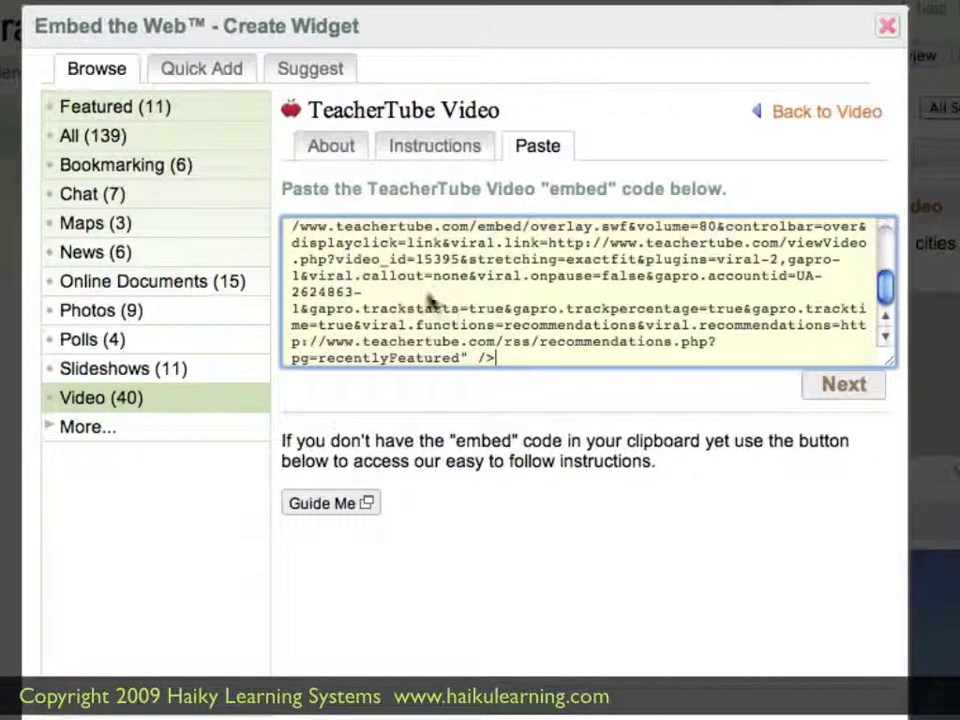
left_click(856, 390)
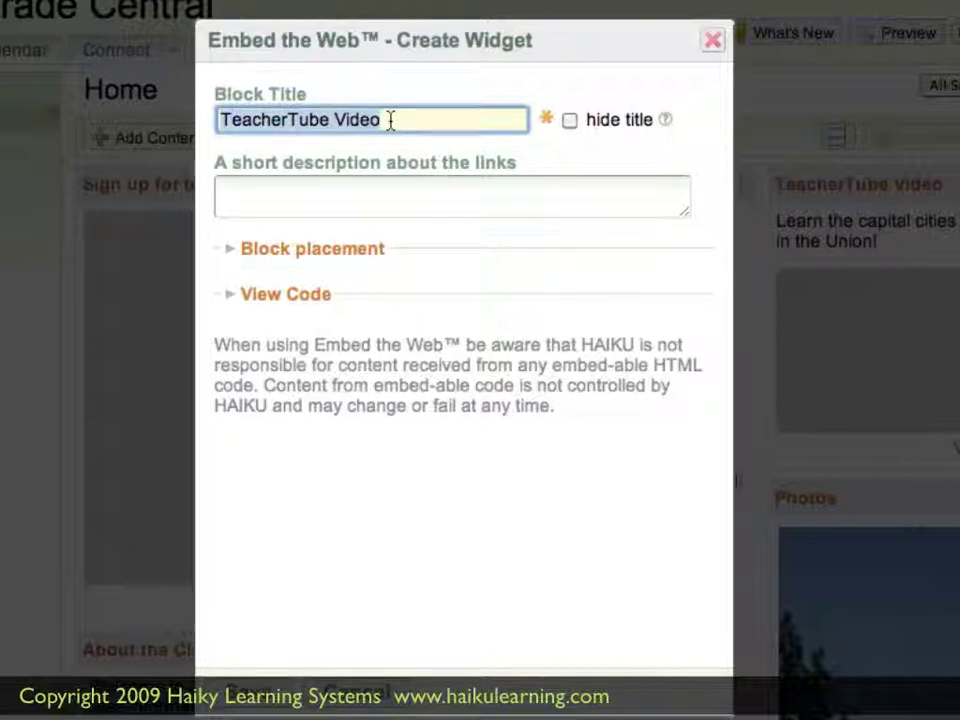
Step: Enter '50 State Capitals Song' as the block title and save the video block
type("50 State")
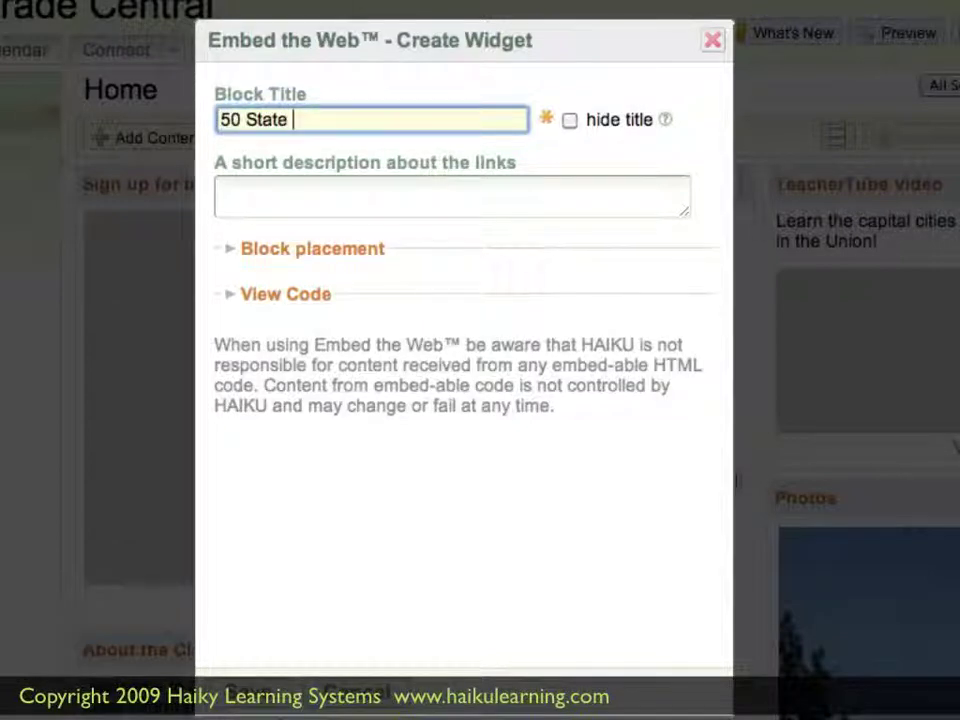
type(" Capitals Song")
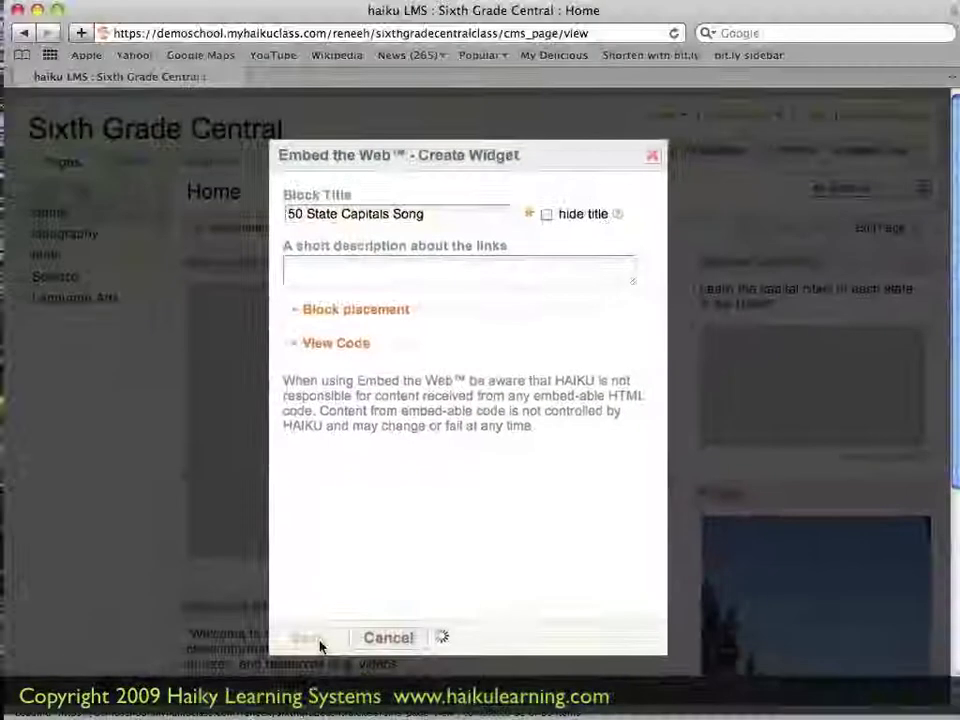
left_click(280, 667)
scroll(320, 648, "down", 3)
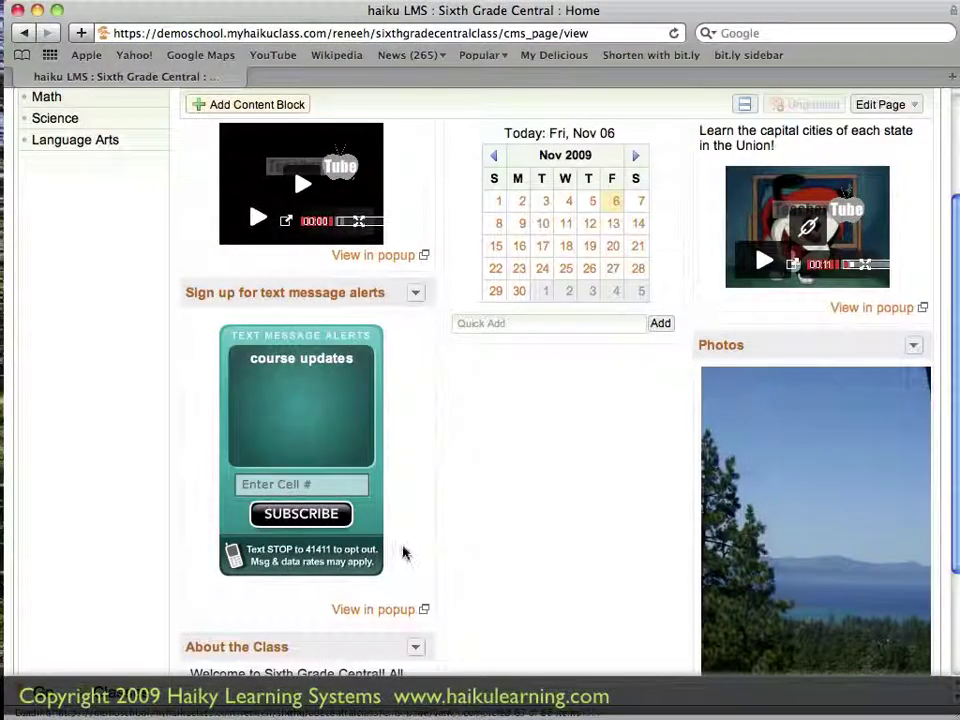
scroll(403, 553, "up", 3)
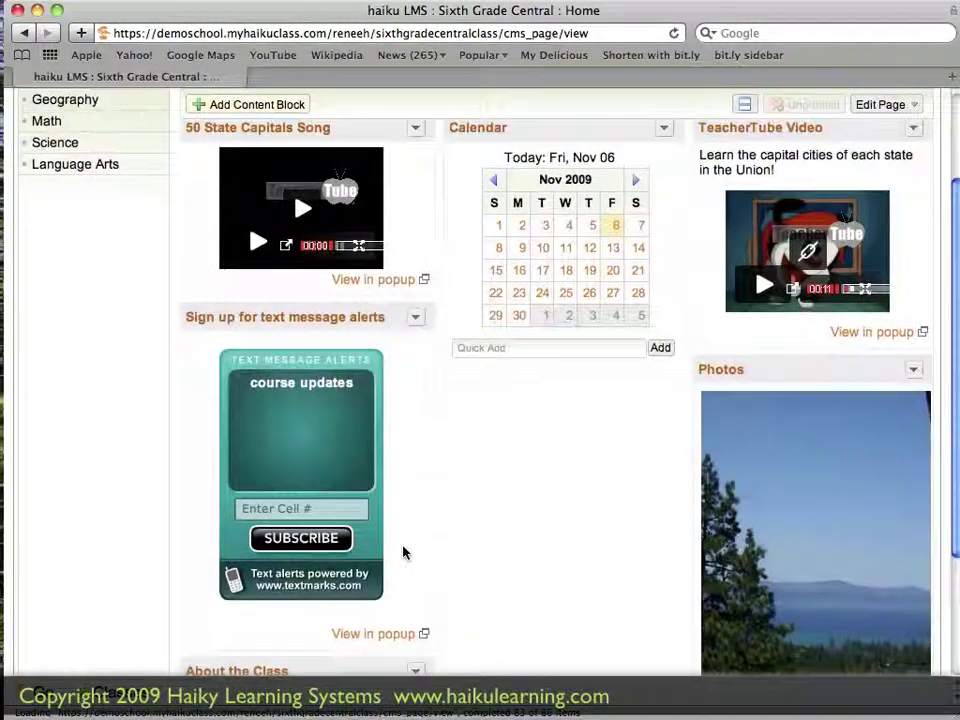